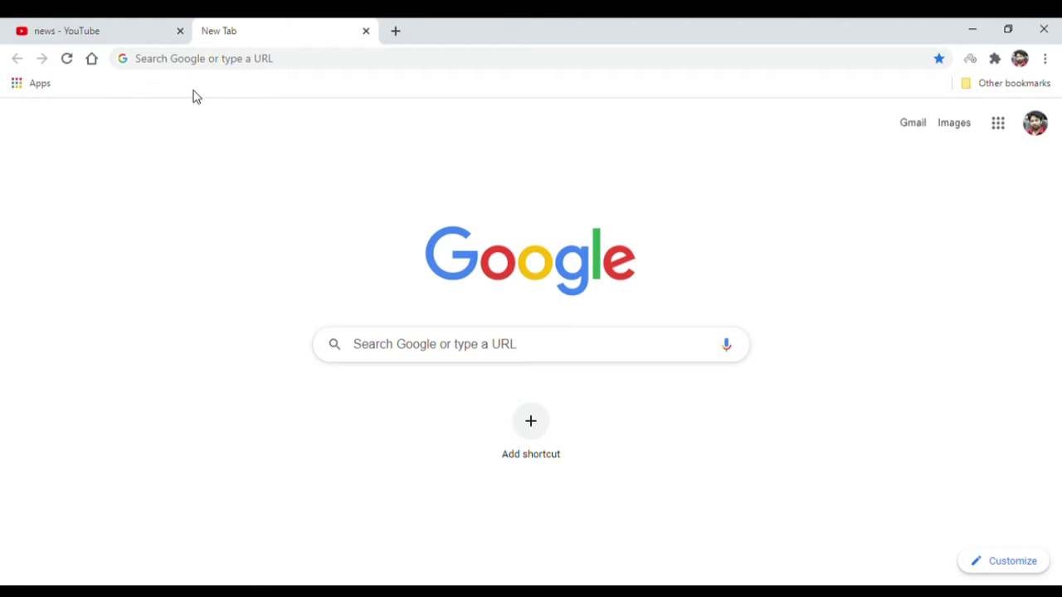
Switch to the YouTube page and run a search for "news" again
{"action": "left_click", "coordinate": [126, 25]}
{"action": "key", "text": "BackSpace"}
{"action": "key", "text": "BackSpace"}
{"action": "key", "text": "BackSpace"}
{"action": "key", "text": "BackSpace"}
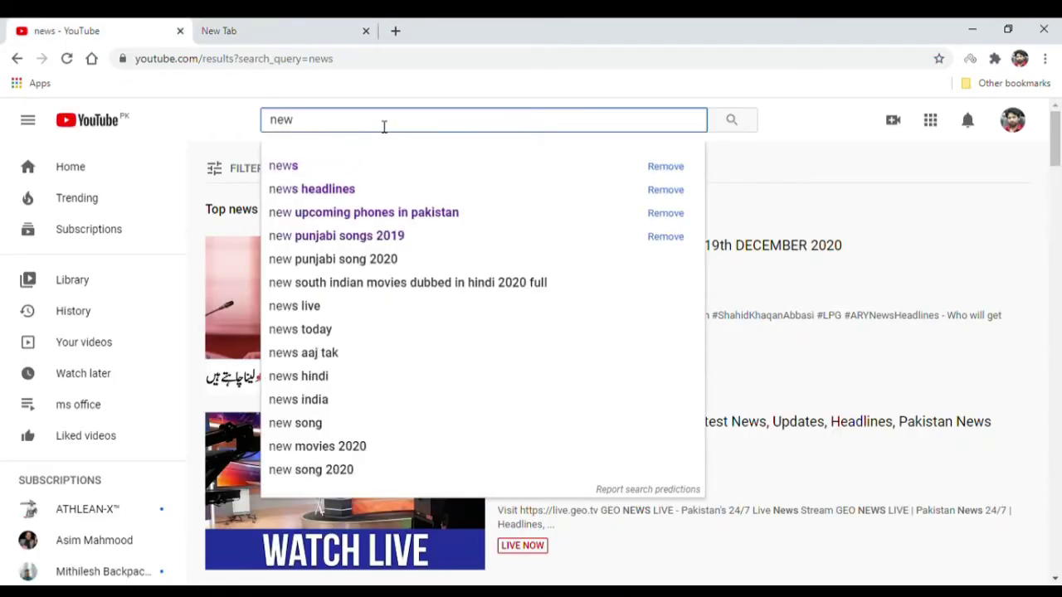
{"action": "type", "text": "nw"}
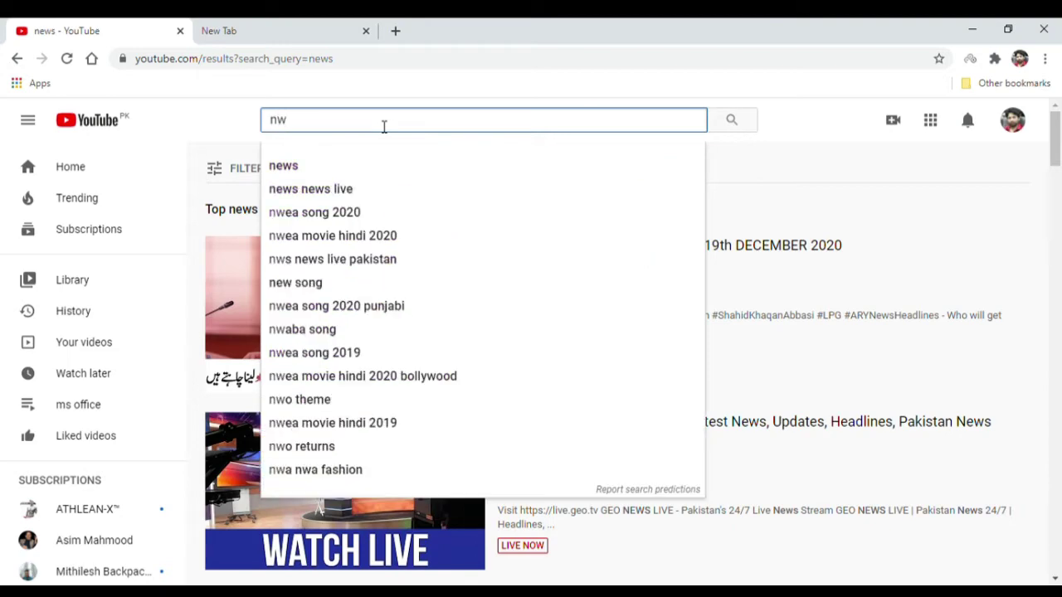
{"action": "key", "text": "BackSpace"}
{"action": "type", "text": "ews"}
{"action": "key", "text": "Return"}
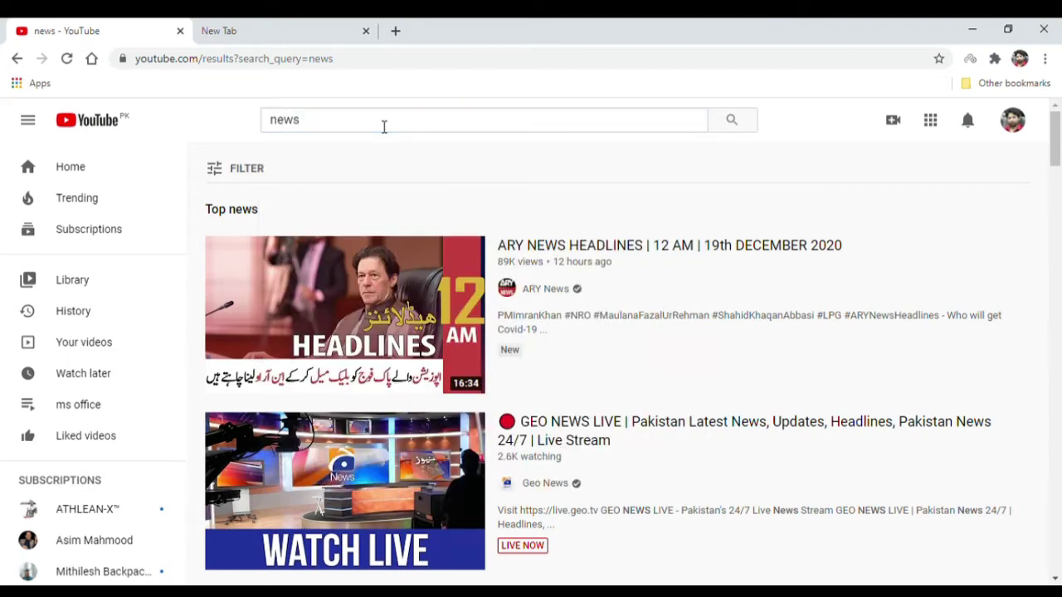
Re-enter "news" in the YouTube search without submitting it, to view the autocomplete suggestions
{"action": "left_click", "coordinate": [349, 125]}
{"action": "key", "text": "BackSpace"}
{"action": "key", "text": "BackSpace"}
{"action": "key", "text": "BackSpace"}
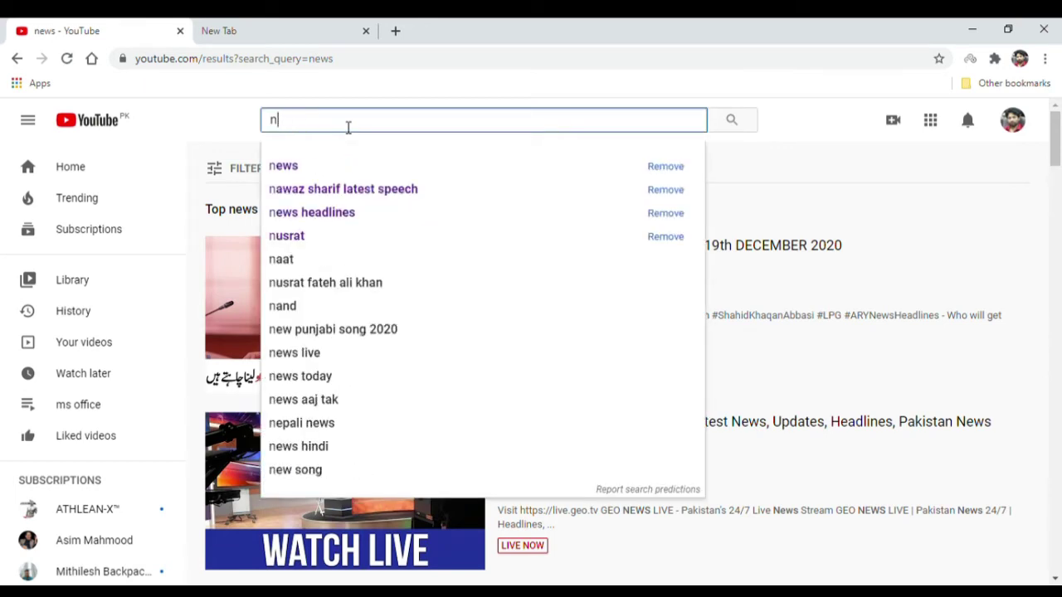
{"action": "type", "text": "ews"}
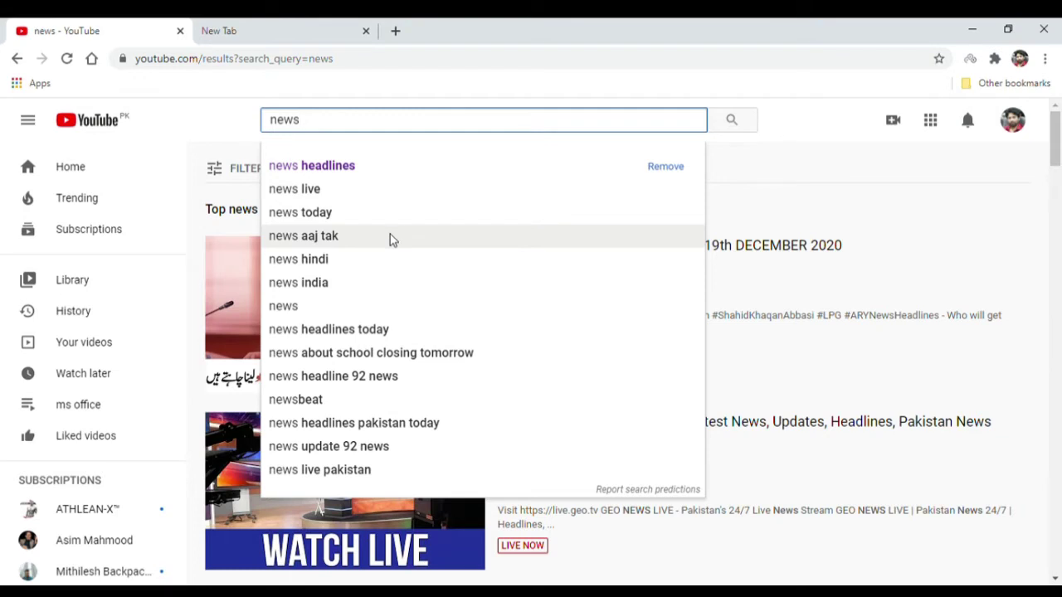
Open keywordtool.io in the empty browser tab and choose YouTube as the keyword source
{"action": "left_click", "coordinate": [303, 37]}
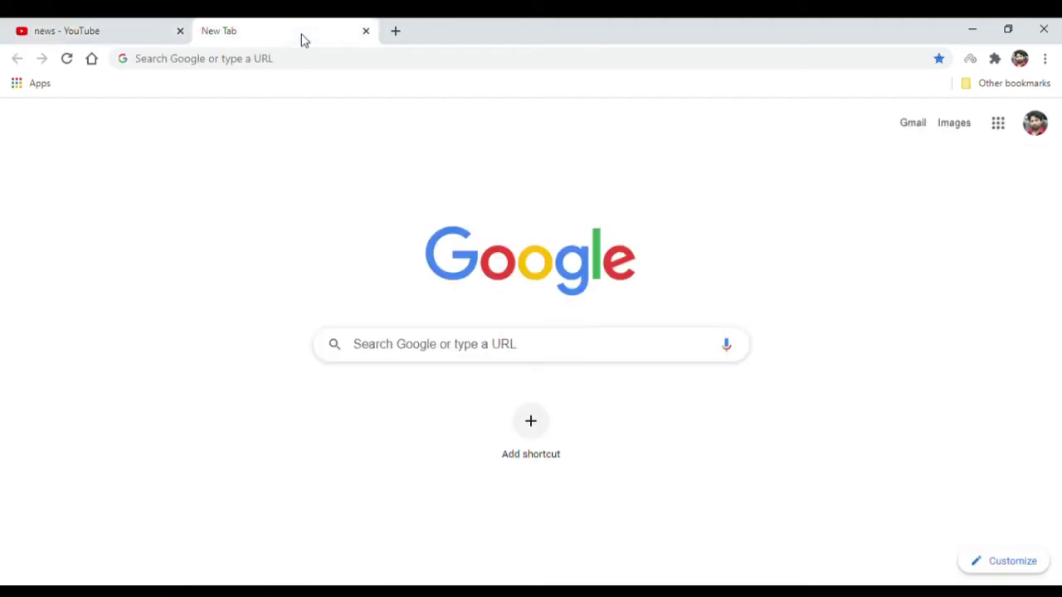
{"action": "left_click", "coordinate": [542, 365]}
{"action": "type", "text": "keywoer"}
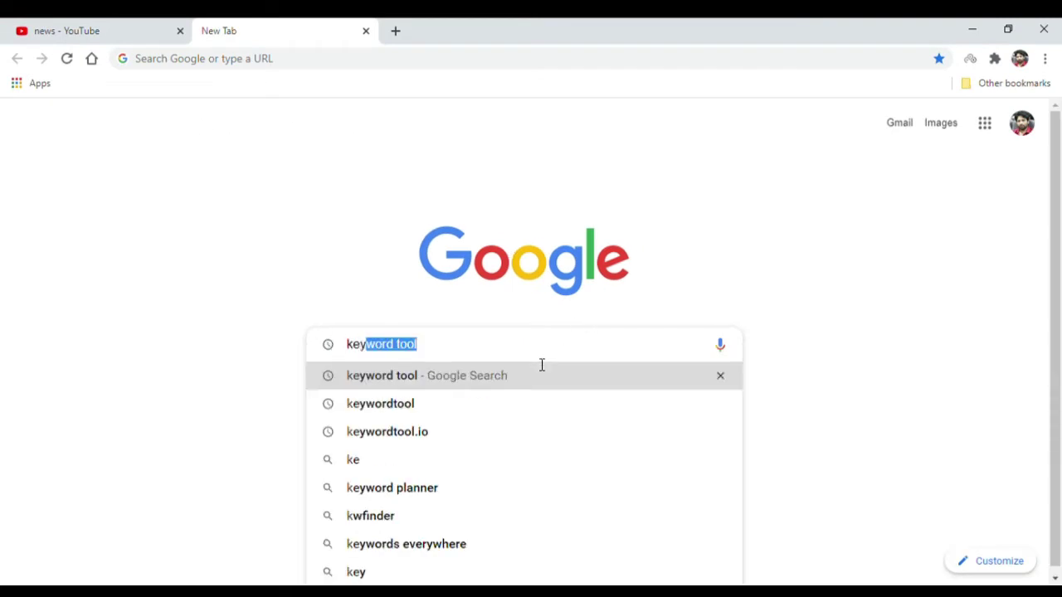
{"action": "key", "text": "BackSpace"}
{"action": "key", "text": "BackSpace"}
{"action": "type", "text": "rdtoo"}
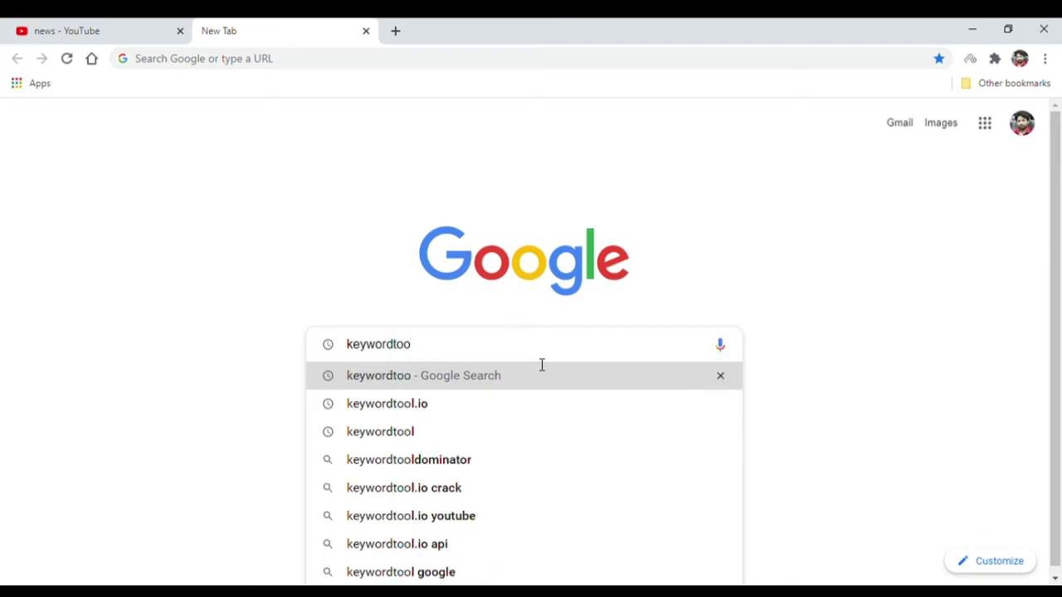
{"action": "type", "text": "l.io"}
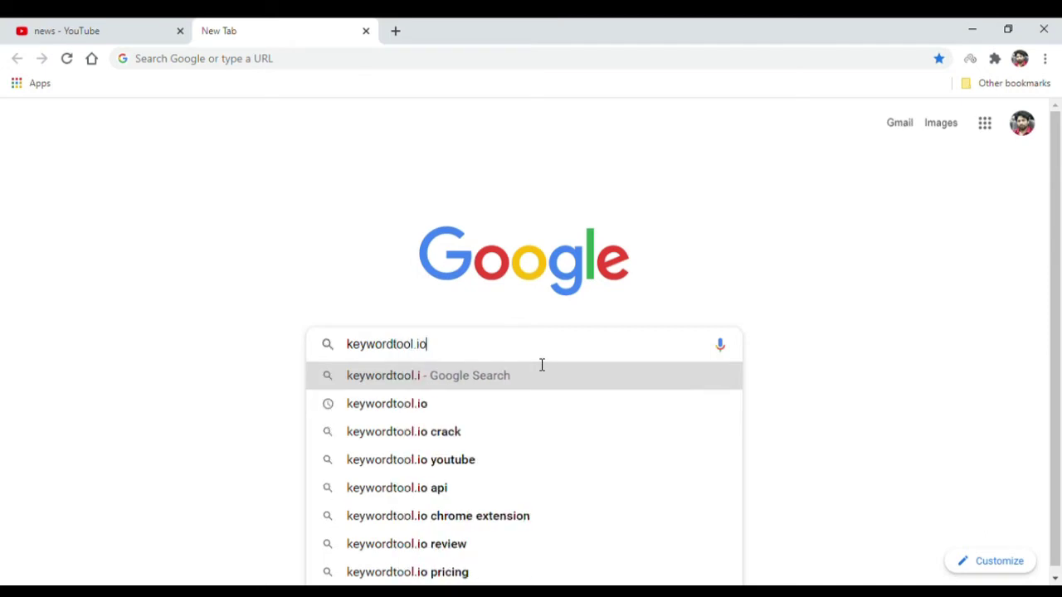
{"action": "key", "text": "Return"}
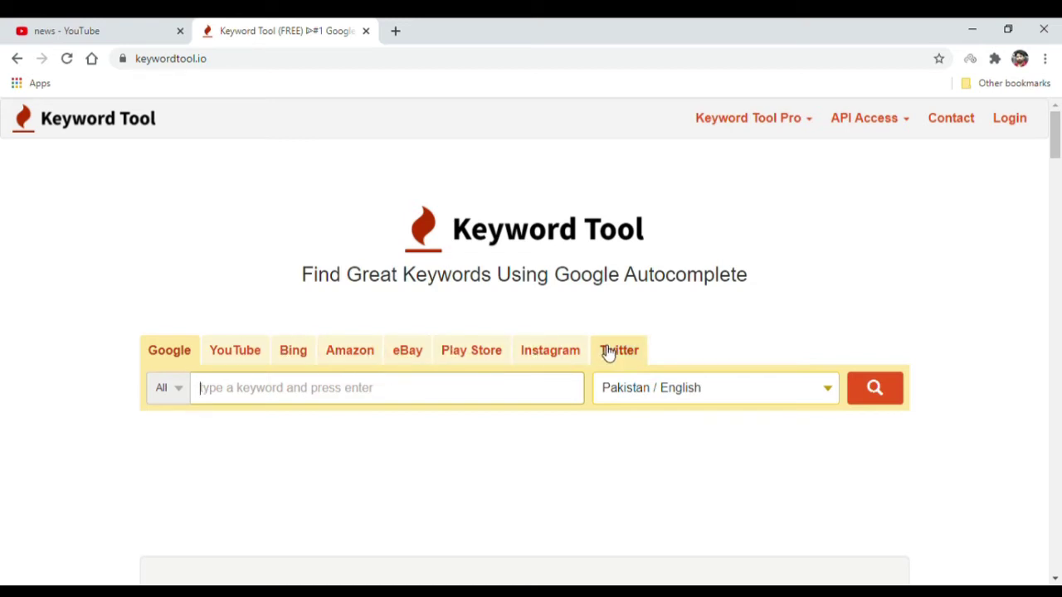
{"action": "left_click", "coordinate": [255, 358]}
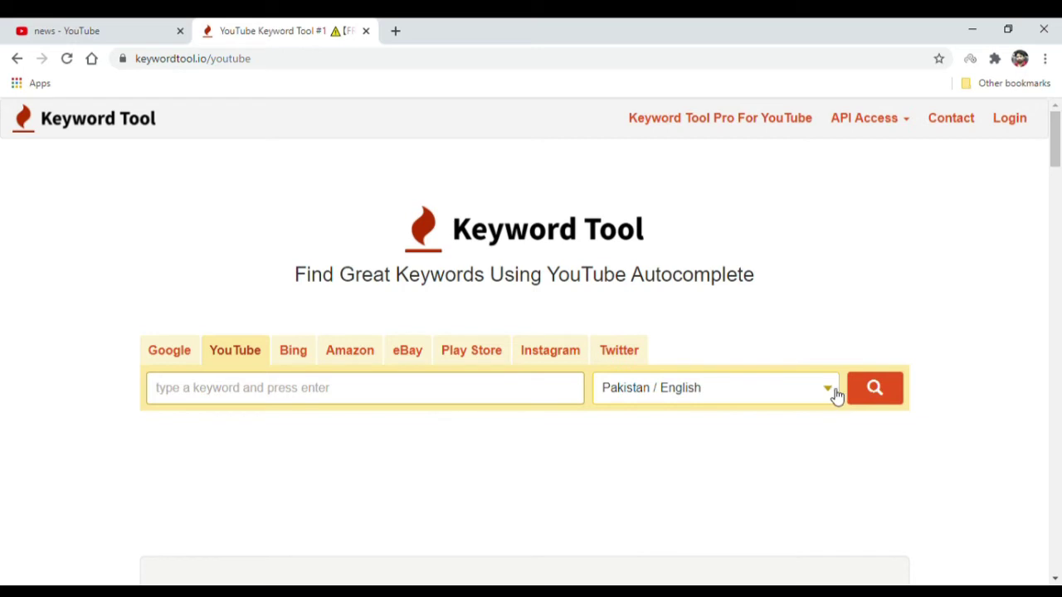
Browse the available country and language options for the YouTube keyword search
{"action": "left_click", "coordinate": [772, 392]}
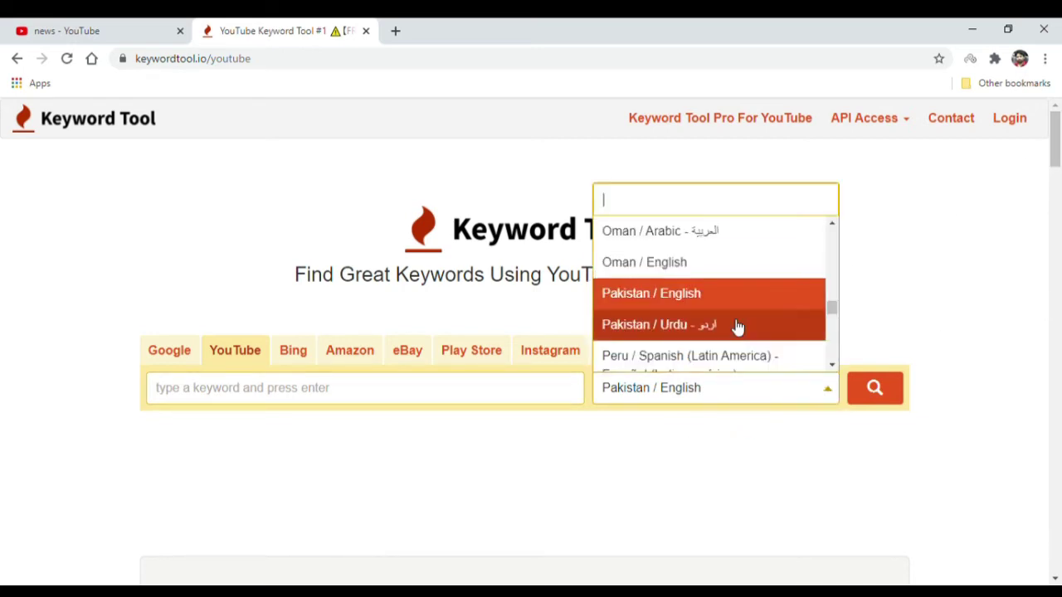
{"action": "left_click", "coordinate": [833, 366]}
{"action": "left_click", "coordinate": [832, 365]}
{"action": "left_click", "coordinate": [832, 366]}
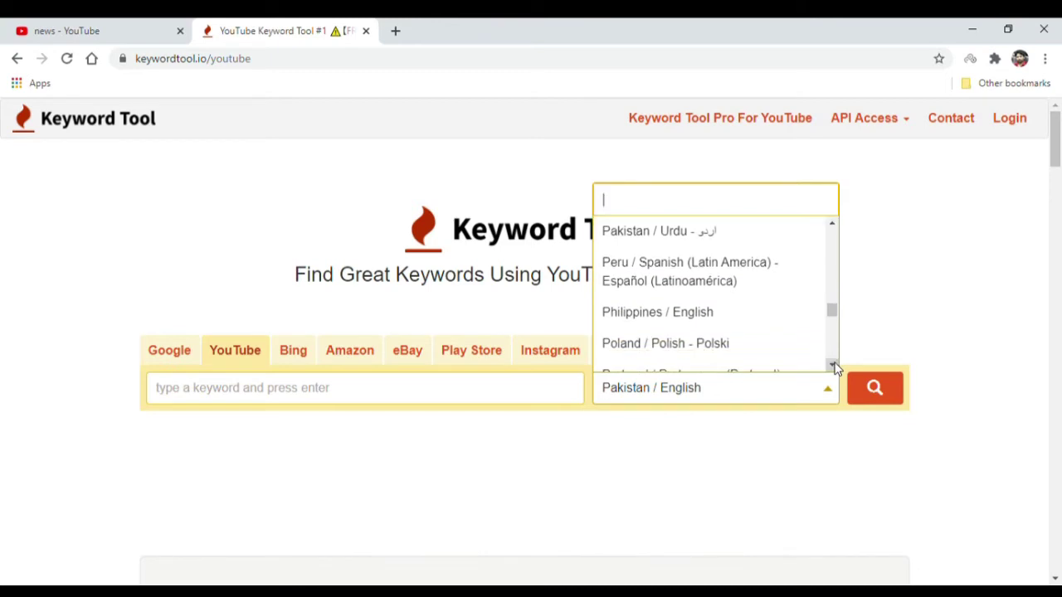
{"action": "left_click", "coordinate": [832, 366]}
{"action": "left_click", "coordinate": [832, 365]}
{"action": "left_click", "coordinate": [833, 366]}
{"action": "left_click", "coordinate": [832, 366]}
{"action": "left_click", "coordinate": [833, 366]}
{"action": "left_click", "coordinate": [832, 366]}
{"action": "left_click", "coordinate": [833, 366]}
{"action": "left_click", "coordinate": [833, 366]}
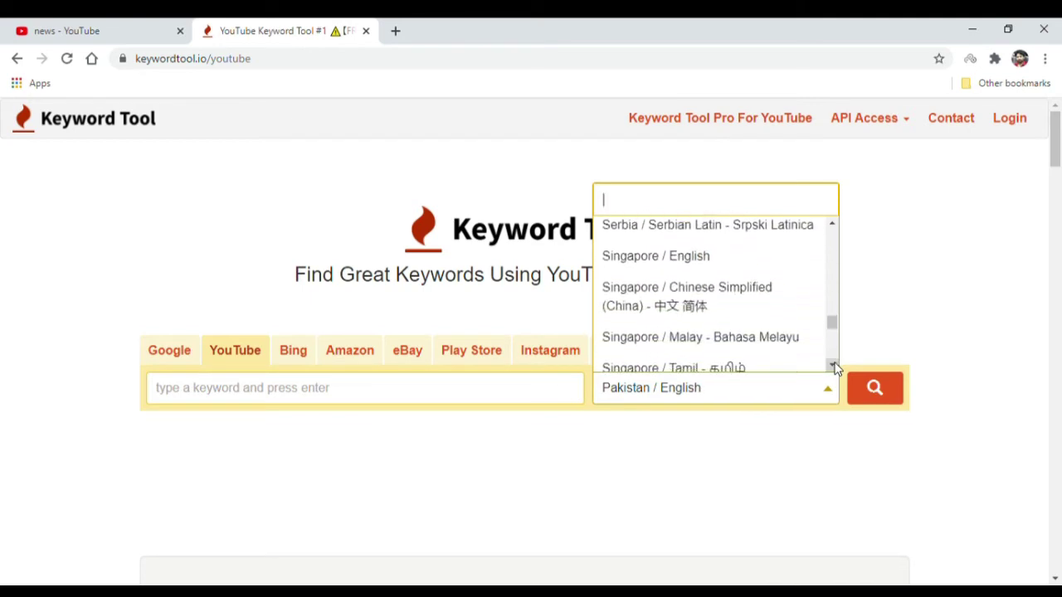
{"action": "left_click", "coordinate": [832, 366]}
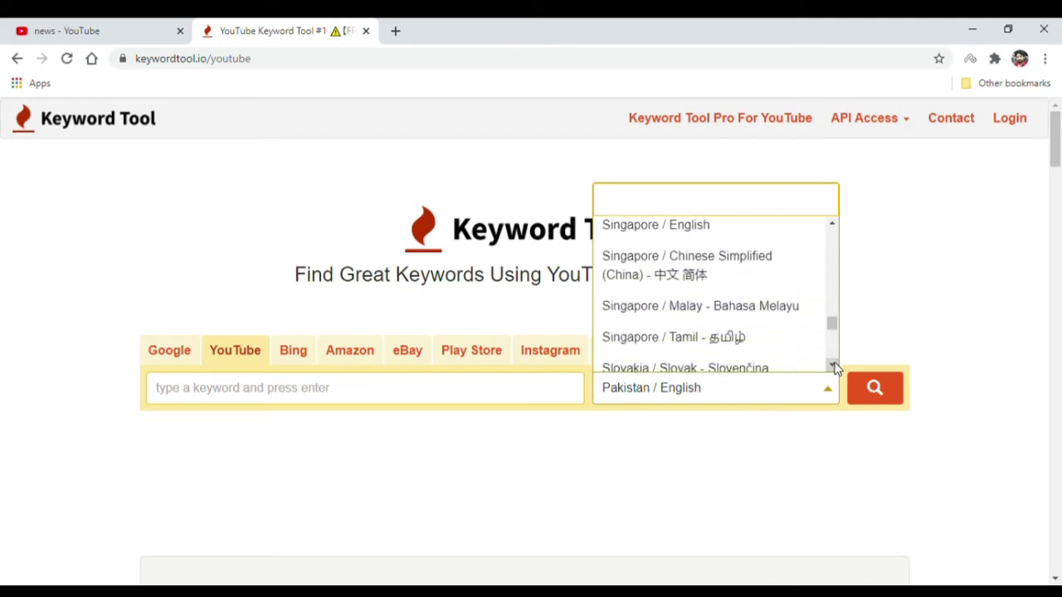
{"action": "left_click", "coordinate": [832, 224]}
{"action": "left_click", "coordinate": [833, 224]}
{"action": "left_click_drag", "start_coordinate": [832, 324], "coordinate": [833, 241]}
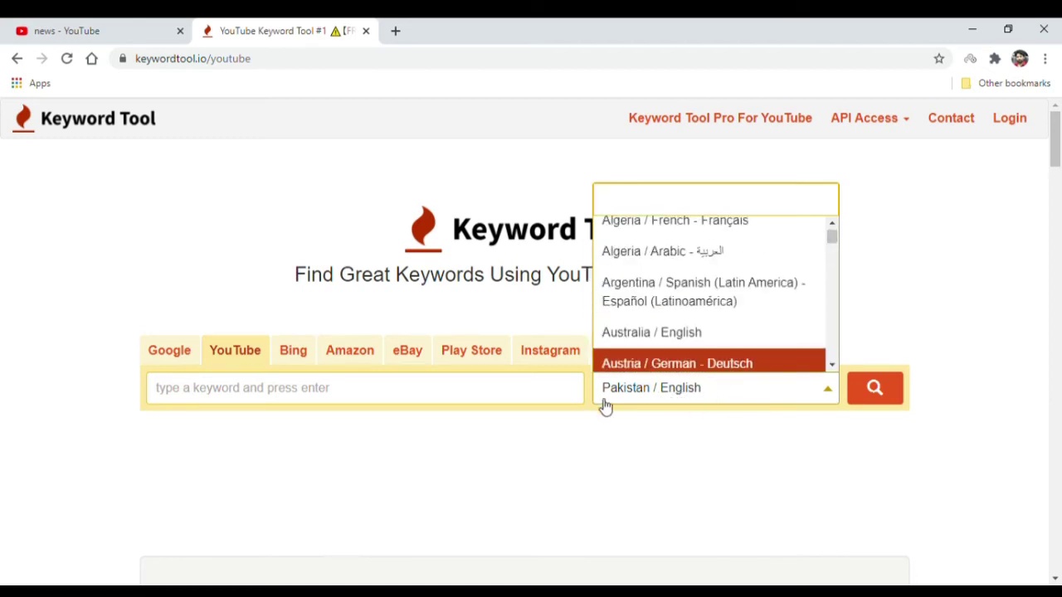
Search for YouTube keywords on "business ideas" with Pakistan / English as the region and language
{"action": "left_click", "coordinate": [270, 399]}
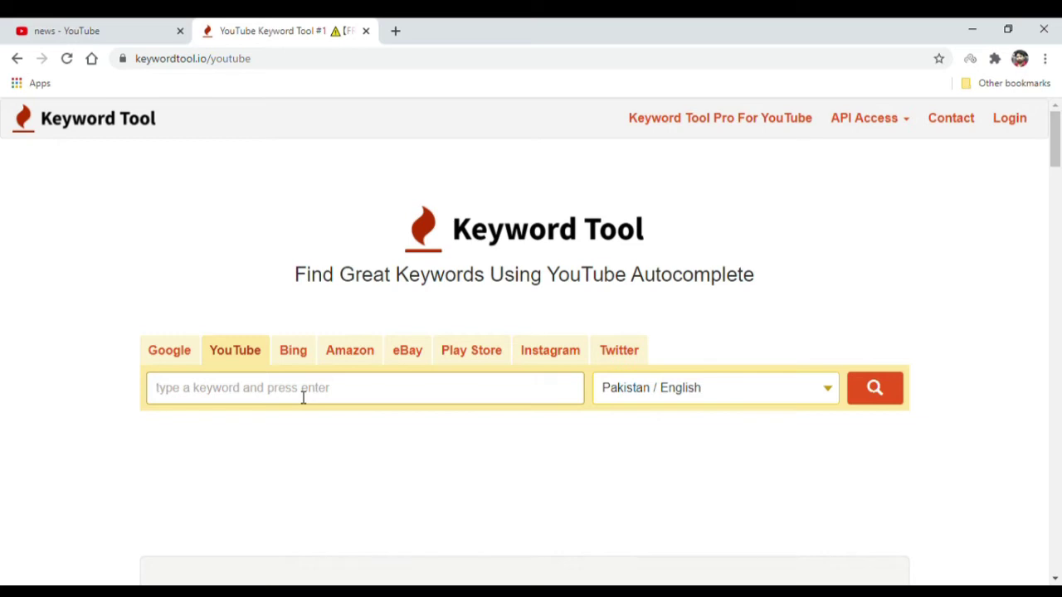
{"action": "type", "text": "bus"}
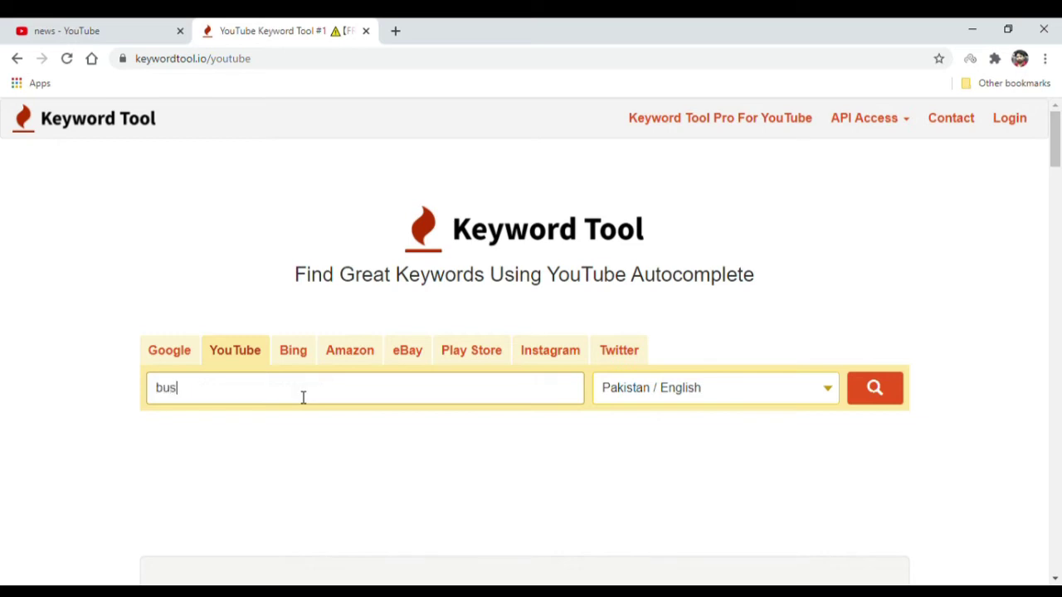
{"action": "type", "text": "iness ideas"}
{"action": "key", "text": "Return"}
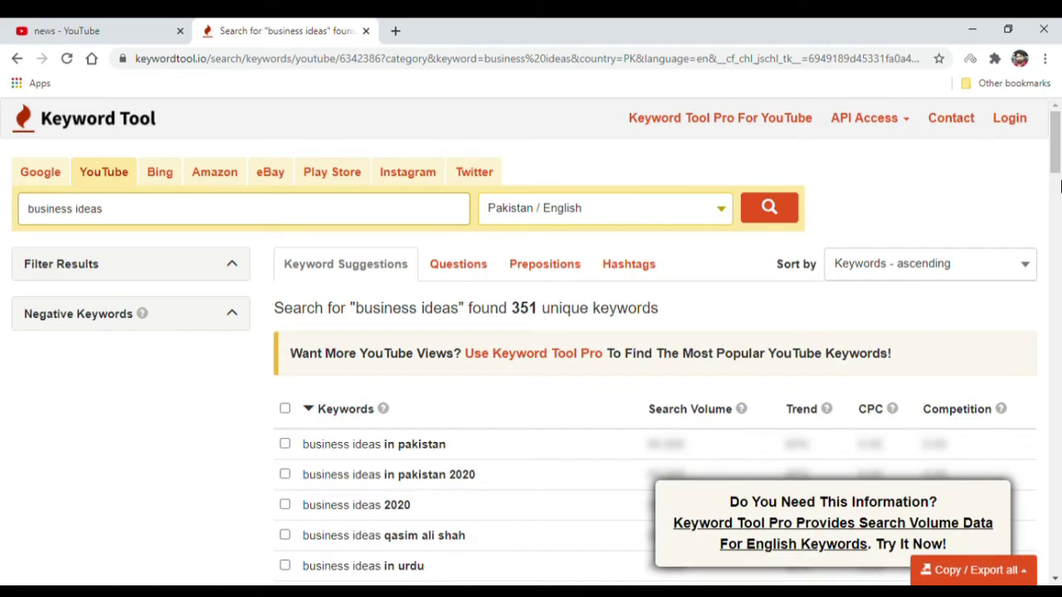
Look through the keyword suggestions listed for "business ideas"
{"action": "left_click", "coordinate": [1059, 186]}
{"action": "left_click_drag", "start_coordinate": [1059, 186], "coordinate": [1059, 176]}
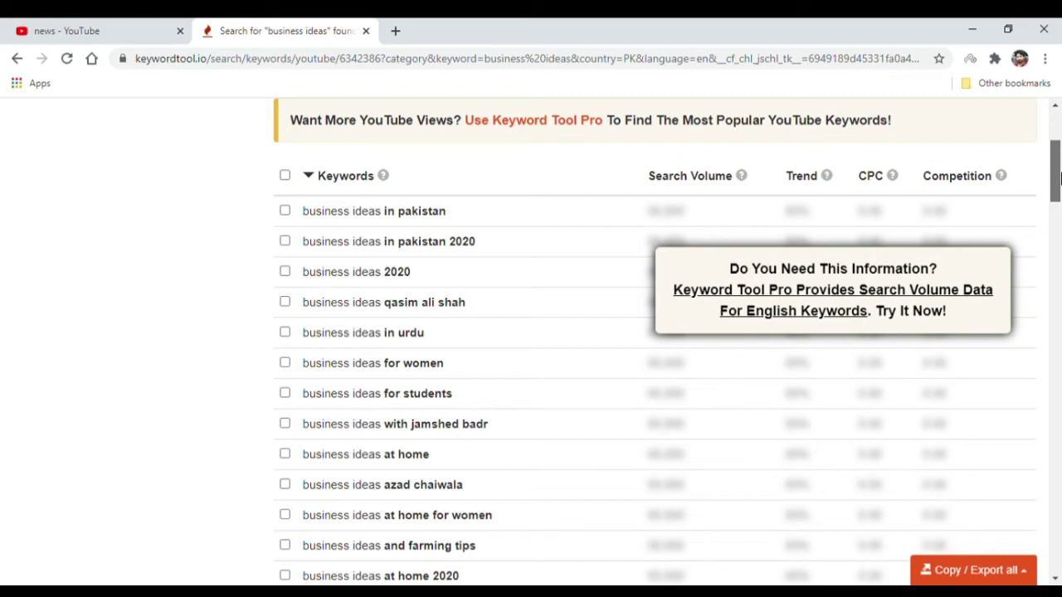
{"action": "left_click_drag", "start_coordinate": [1060, 174], "coordinate": [1060, 161]}
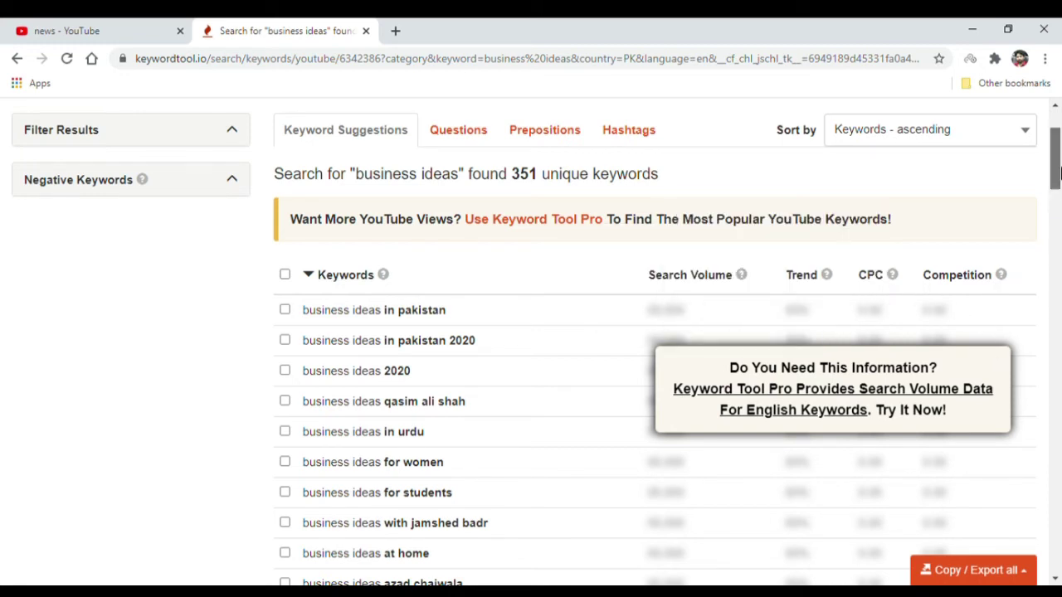
{"action": "scroll", "coordinate": [1056, 162], "scroll_direction": "down", "scroll_amount": 1}
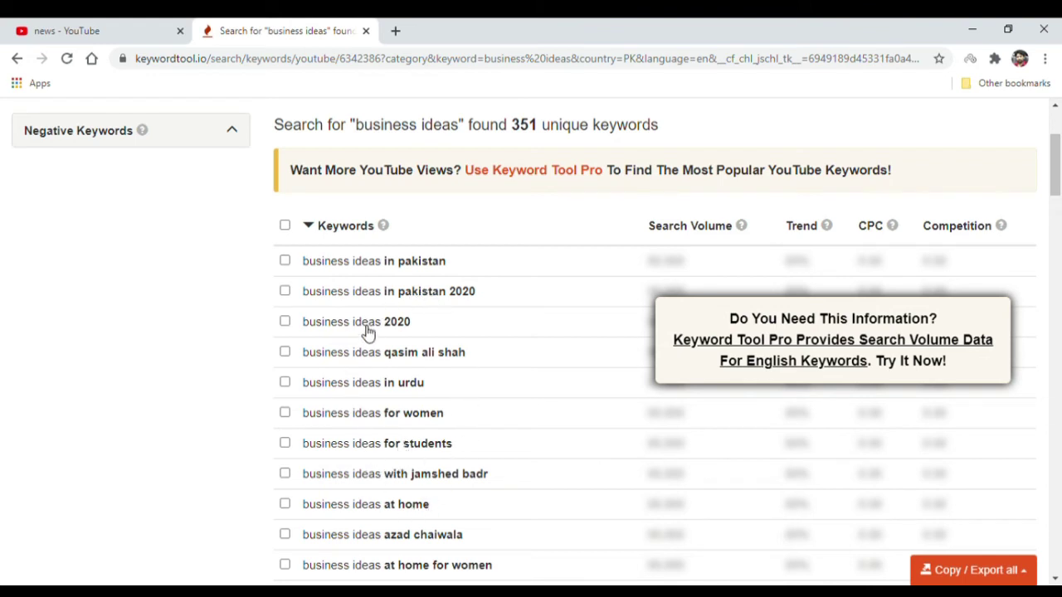
{"action": "mouse_move", "coordinate": [1059, 177]}
{"action": "left_mouse_down"}
{"action": "mouse_move", "coordinate": [1057, 222]}
{"action": "mouse_move", "coordinate": [1058, 178]}
{"action": "left_mouse_up"}
{"action": "scroll", "coordinate": [646, 227], "scroll_direction": "up", "scroll_amount": 1}
{"action": "scroll", "coordinate": [445, 225], "scroll_direction": "up", "scroll_amount": 1}
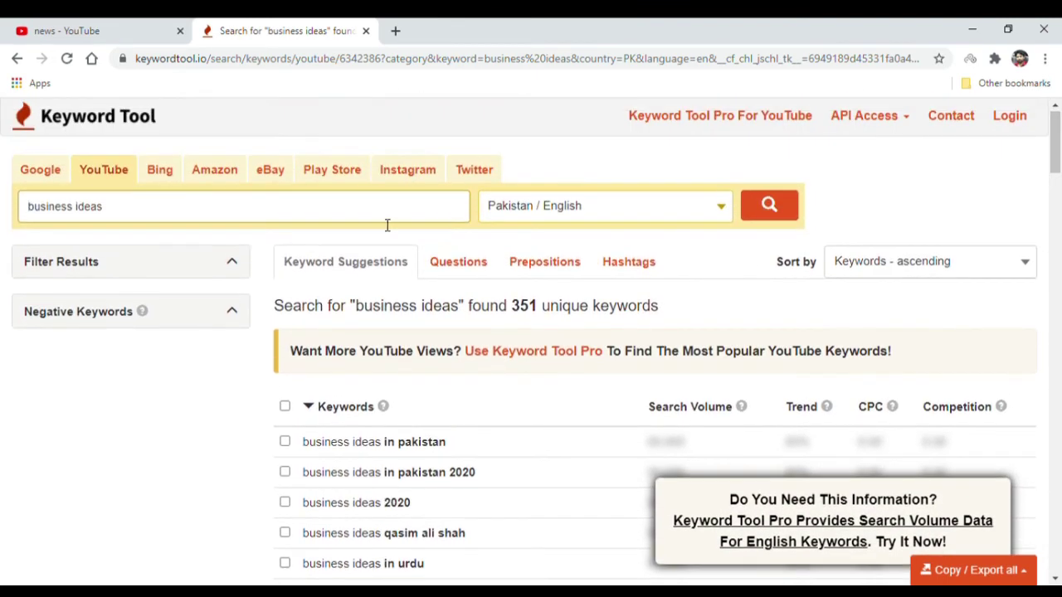
Replace the keyword with "latest news" and run the YouTube keyword search
{"action": "left_click", "coordinate": [246, 214]}
{"action": "key", "text": "BackSpace"}
{"action": "key", "text": "BackSpace"}
{"action": "key", "text": "BackSpace"}
{"action": "key", "text": "BackSpace"}
{"action": "key", "text": "BackSpace"}
{"action": "key", "text": "BackSpace"}
{"action": "key", "text": "BackSpace"}
{"action": "key", "text": "BackSpace"}
{"action": "key", "text": "BackSpace"}
{"action": "key", "text": "BackSpace"}
{"action": "key", "text": "BackSpace"}
{"action": "key", "text": "BackSpace"}
{"action": "key", "text": "BackSpace"}
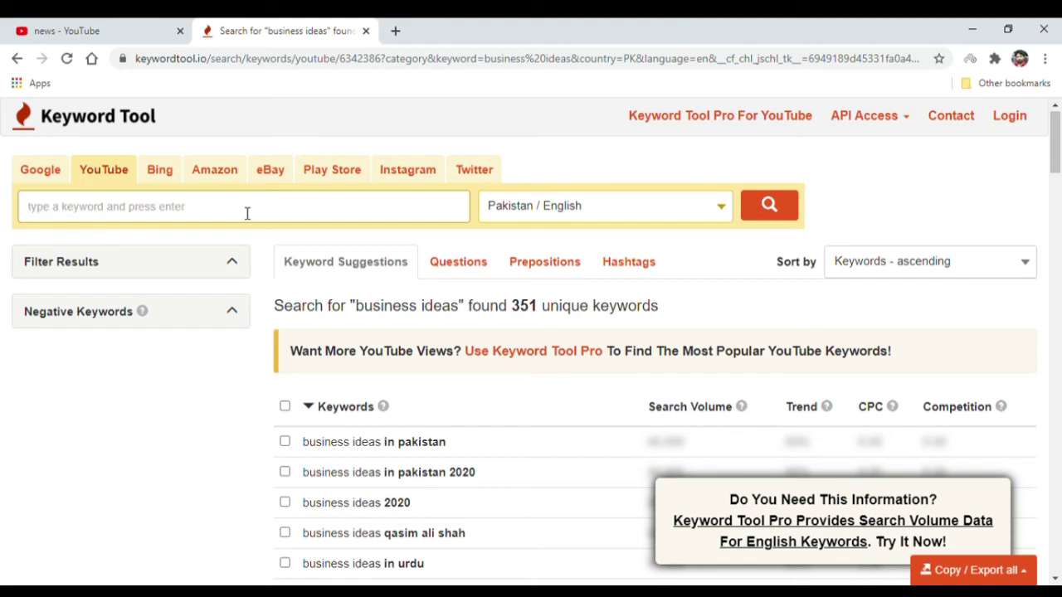
{"action": "type", "text": "latest news"}
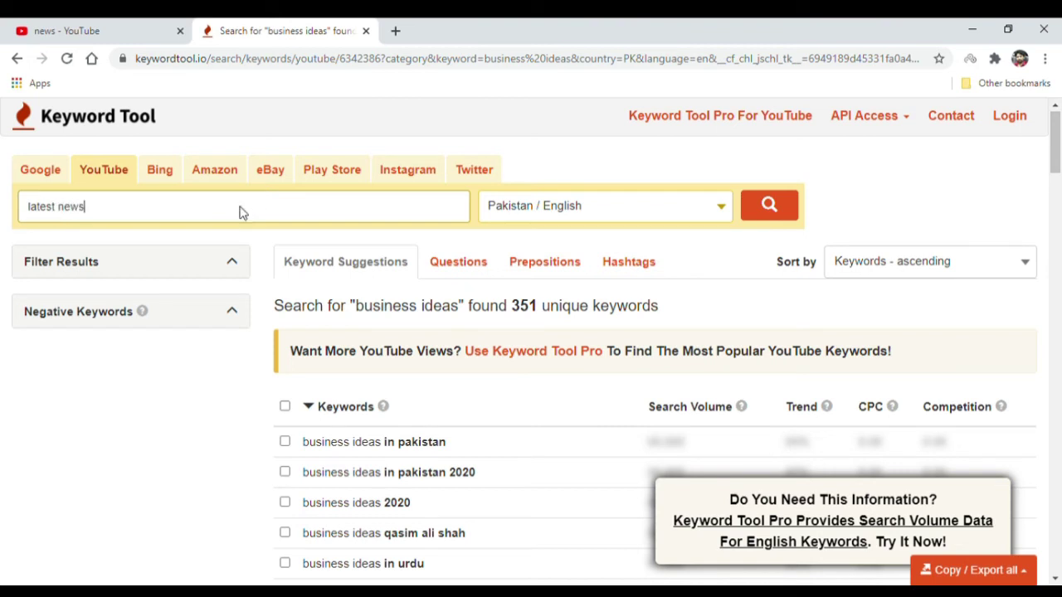
{"action": "key", "text": "Return"}
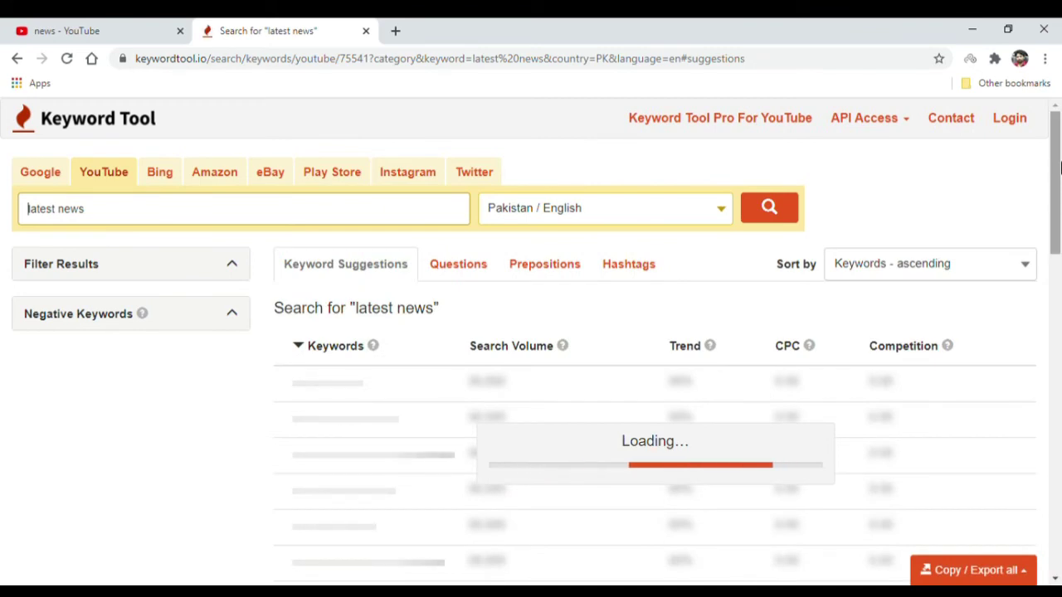
Review the suggestions and select the first eight, from "latest news today" through "latest news about corona in pakistan"
{"action": "left_click_drag", "start_coordinate": [1055, 166], "coordinate": [1056, 193]}
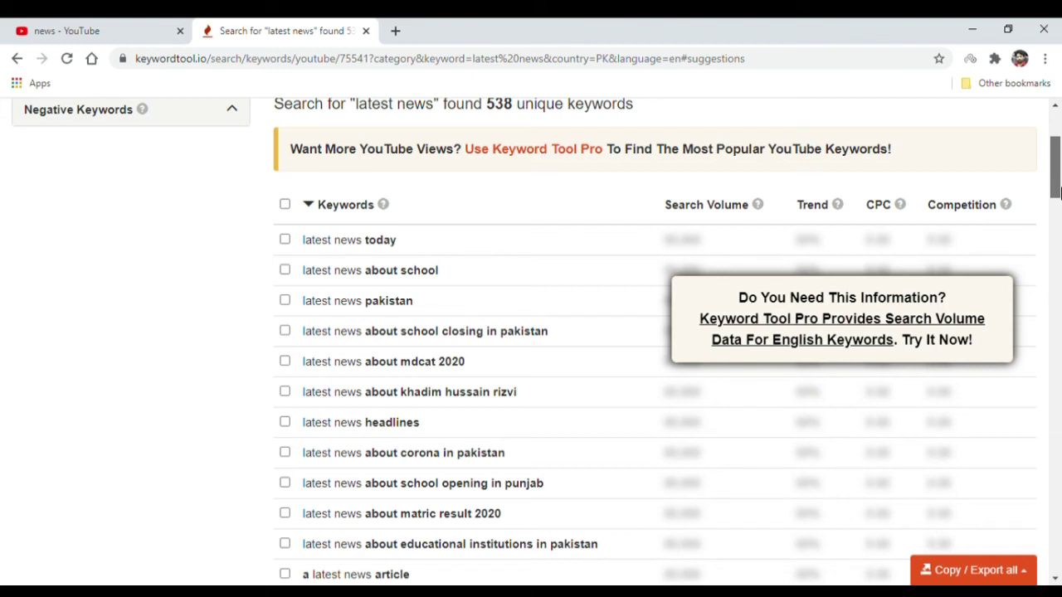
{"action": "left_click_drag", "start_coordinate": [1056, 193], "coordinate": [1056, 195]}
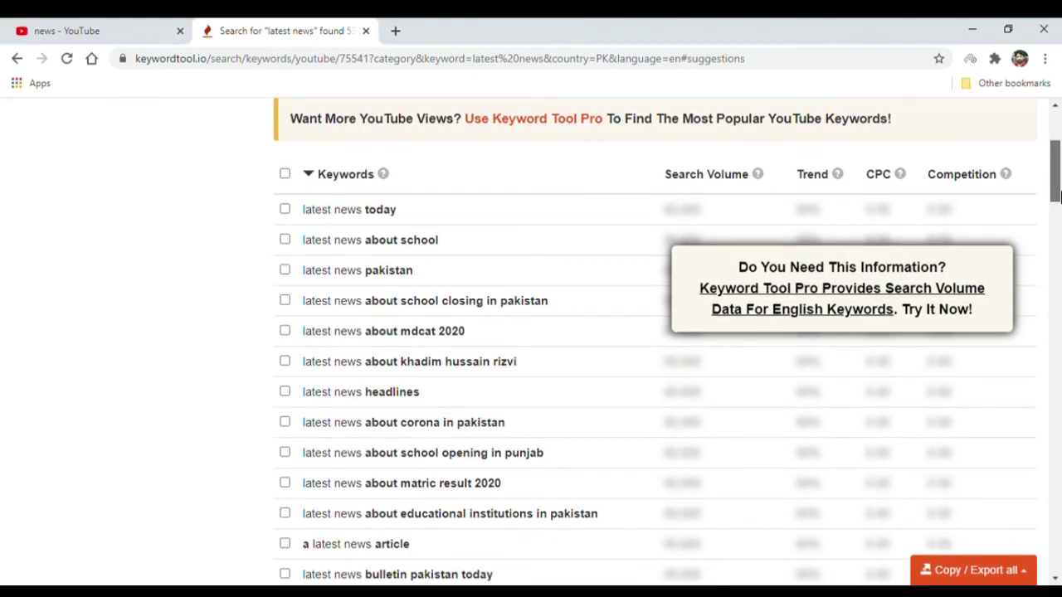
{"action": "left_click_drag", "start_coordinate": [1058, 195], "coordinate": [1058, 195]}
{"action": "scroll", "coordinate": [1055, 194], "scroll_direction": "up", "scroll_amount": 3}
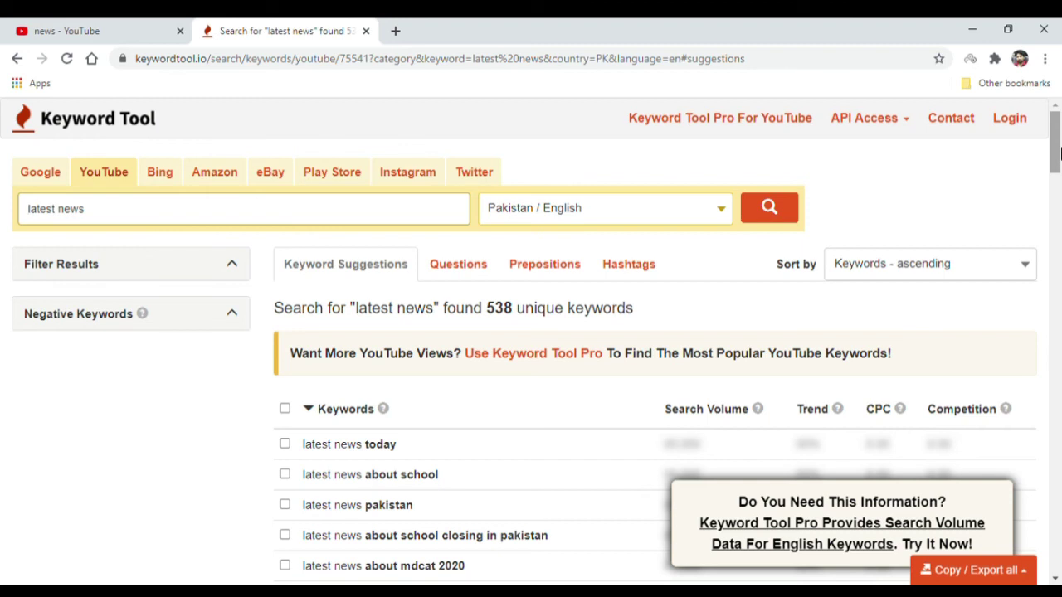
{"action": "scroll", "coordinate": [1058, 154], "scroll_direction": "down", "scroll_amount": 2}
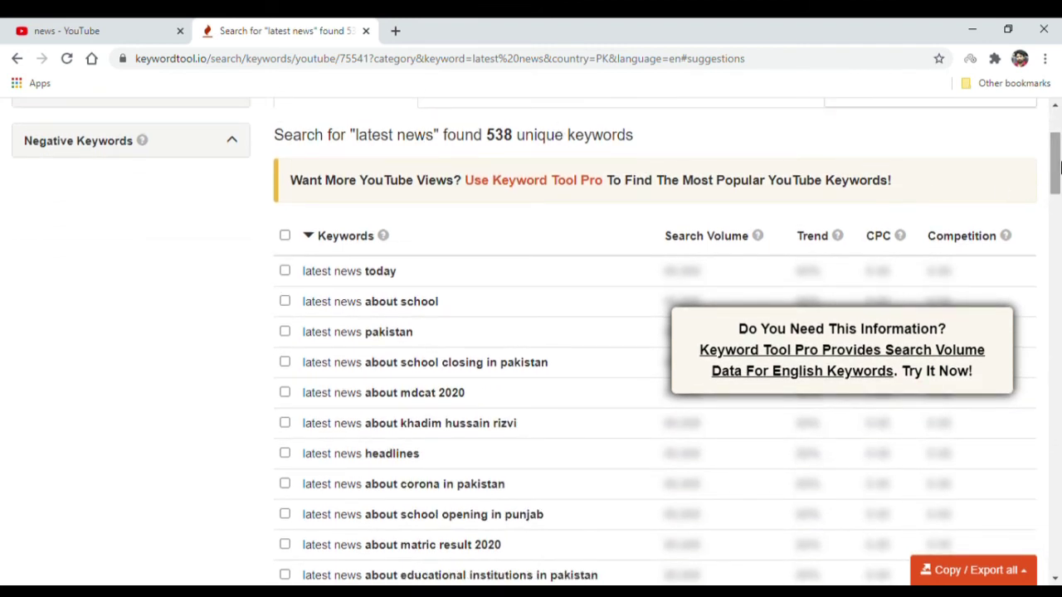
{"action": "left_click", "coordinate": [287, 272]}
{"action": "left_click", "coordinate": [286, 272]}
{"action": "left_click", "coordinate": [286, 300]}
{"action": "left_click", "coordinate": [284, 272]}
{"action": "left_click", "coordinate": [285, 332]}
{"action": "left_click", "coordinate": [285, 363]}
{"action": "left_click", "coordinate": [285, 393]}
{"action": "left_click", "coordinate": [284, 423]}
{"action": "left_click", "coordinate": [286, 454]}
{"action": "left_click", "coordinate": [285, 484]}
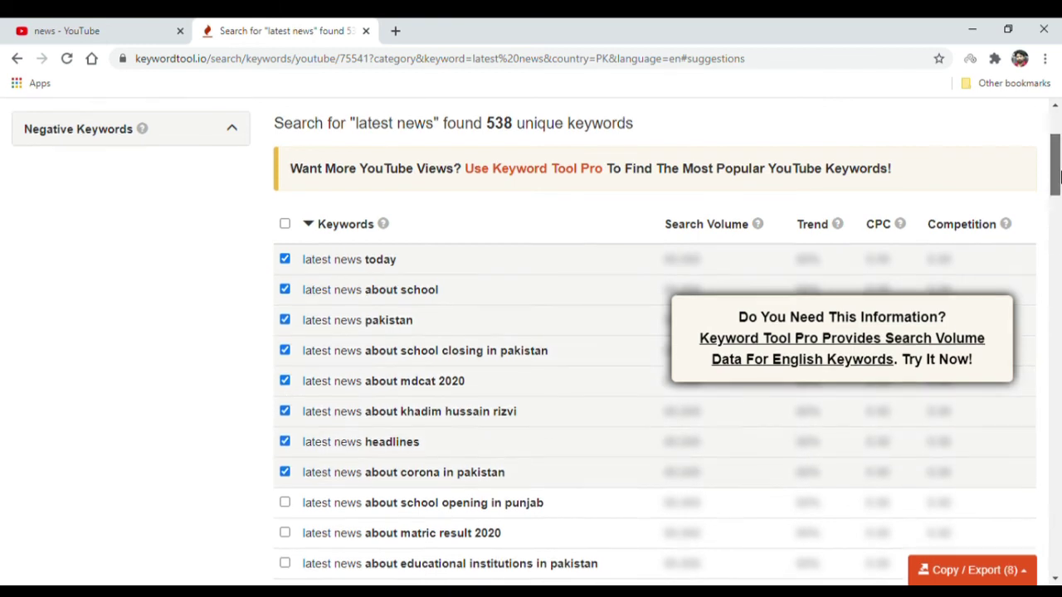
Add the next six suggestions to the selection, starting with "latest news about school opening in punjab"
{"action": "scroll", "coordinate": [284, 294], "scroll_direction": "down", "scroll_amount": 3}
{"action": "left_click", "coordinate": [285, 287]}
{"action": "left_click", "coordinate": [284, 316]}
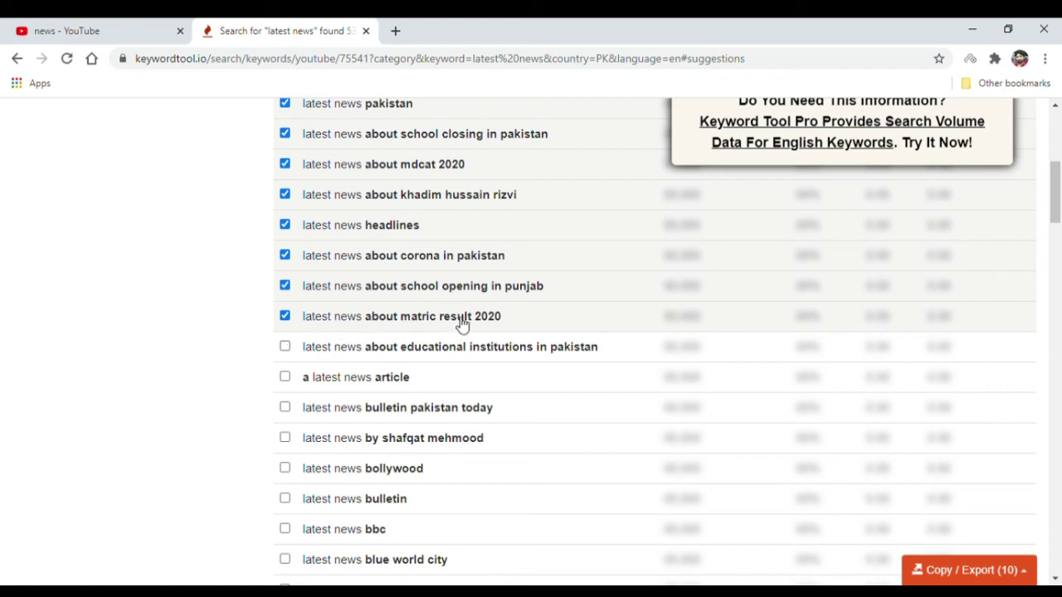
{"action": "left_click", "coordinate": [284, 347]}
{"action": "left_click", "coordinate": [285, 378]}
{"action": "left_click", "coordinate": [285, 407]}
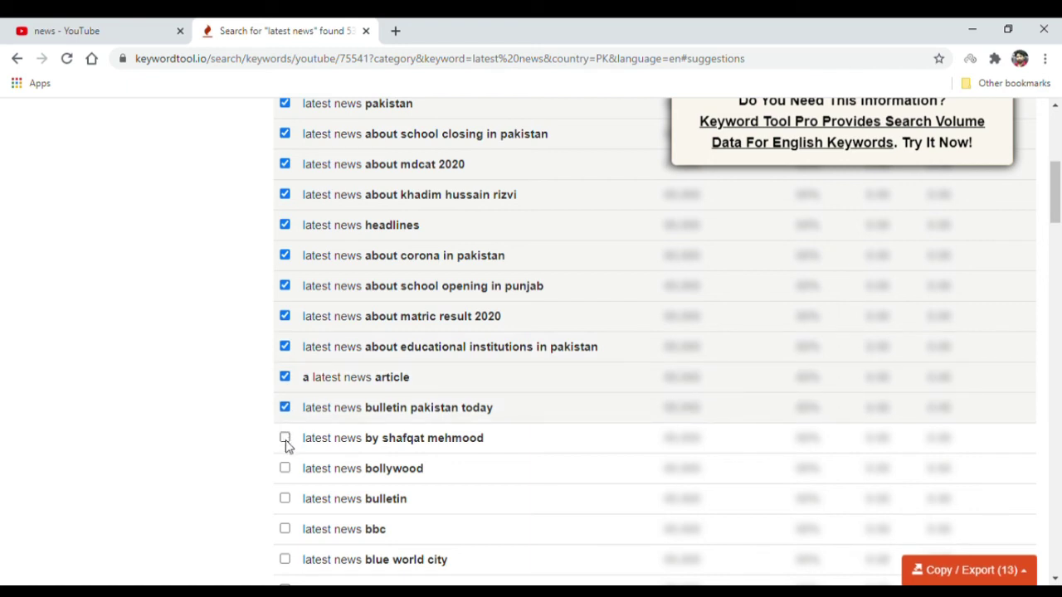
{"action": "left_click", "coordinate": [284, 439]}
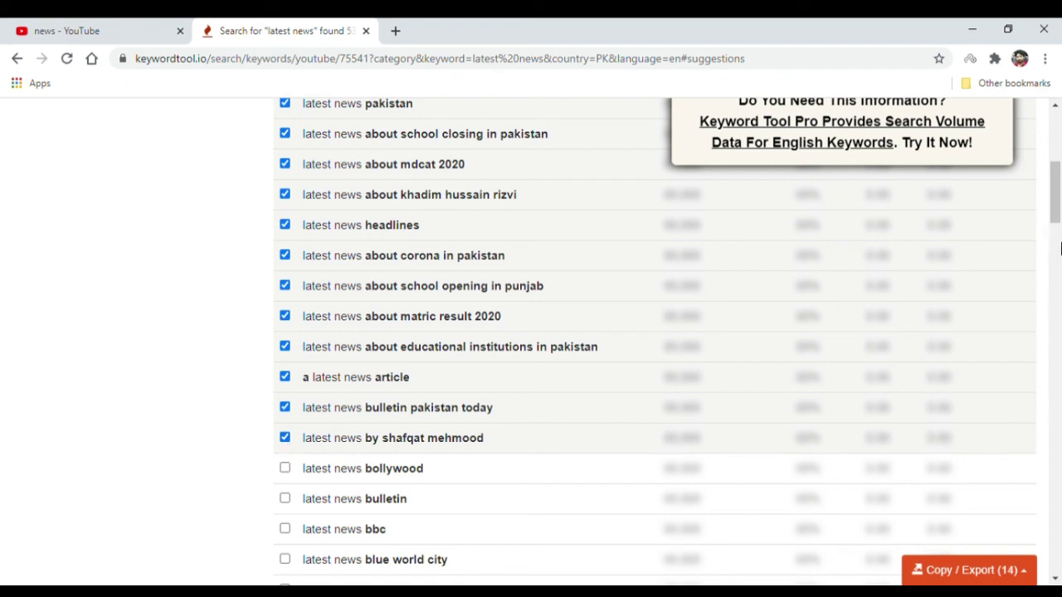
Open a blank browser tab in addition and copy the selected keyword suggestions to the clipboard
{"action": "key", "text": "ctrl+f"}
{"action": "key", "text": "ctrl+t"}
{"action": "left_click", "coordinate": [998, 577]}
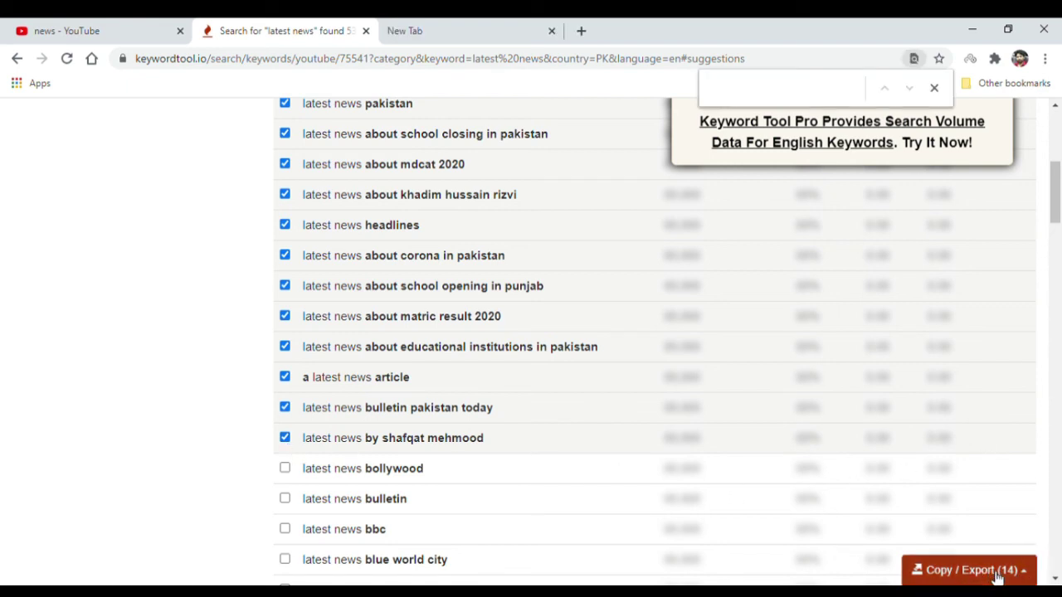
{"action": "left_click", "coordinate": [979, 495]}
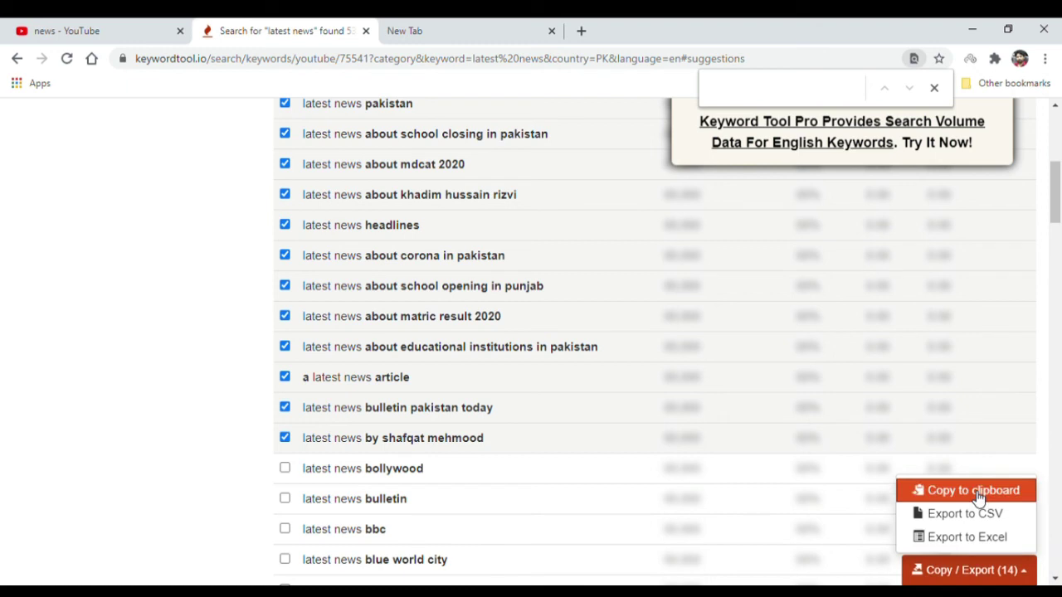